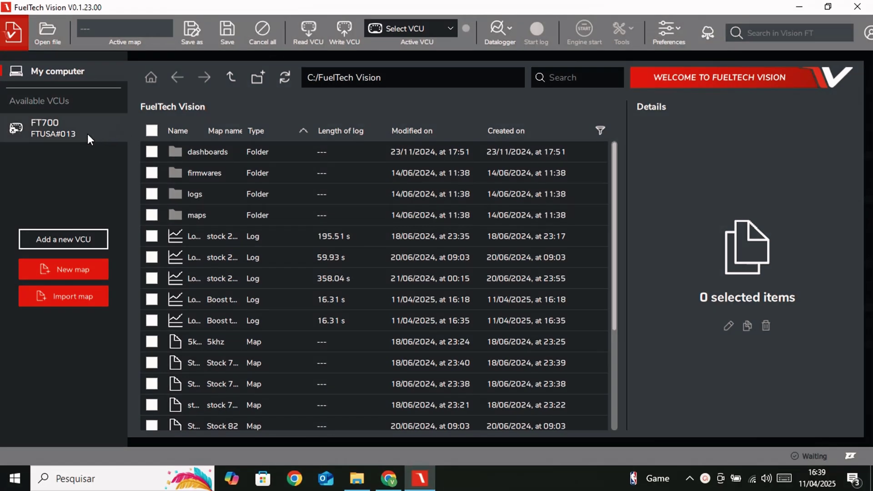
# - Connect to the FT700 over Wi-Fi, then download and open its newest log from 11/04/2025
pyautogui.click(87, 133)
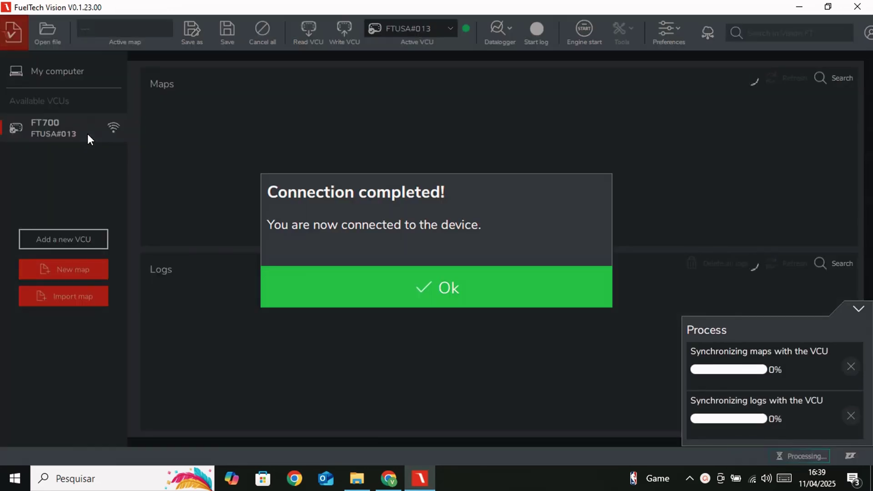
pyautogui.click(389, 299)
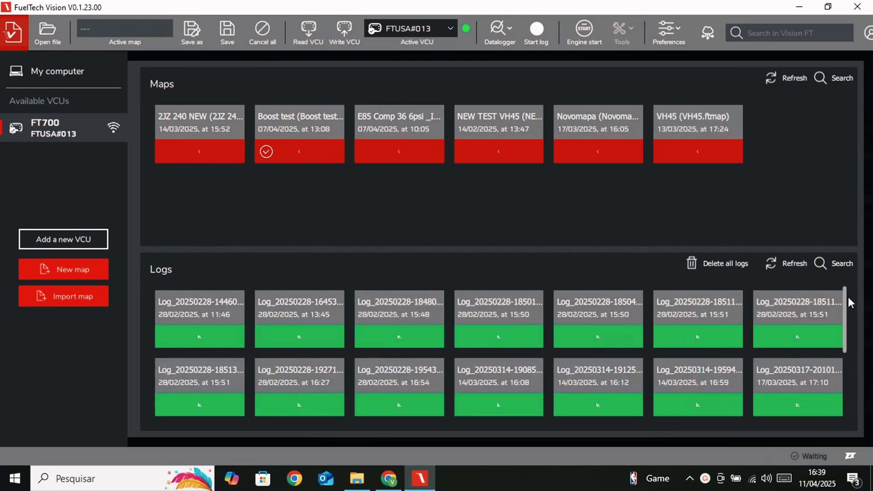
pyautogui.moveTo(845, 300); pyautogui.dragTo(849, 368)
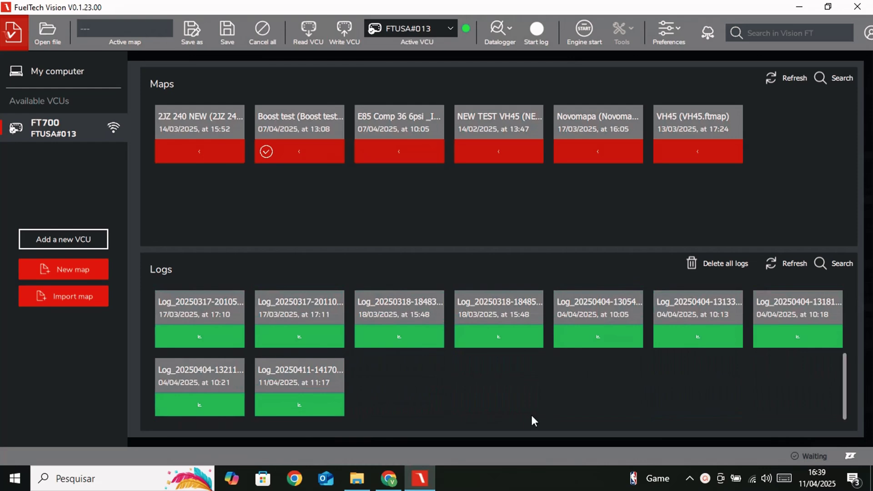
pyautogui.click(277, 391)
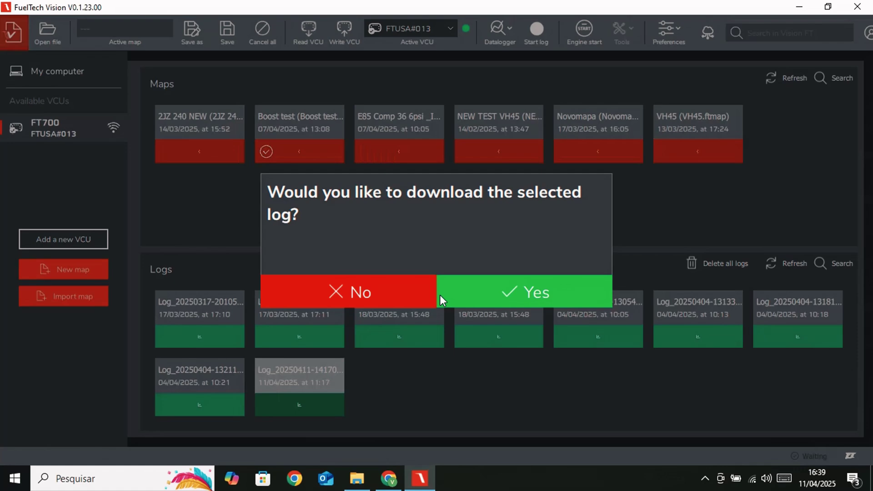
pyautogui.click(479, 285)
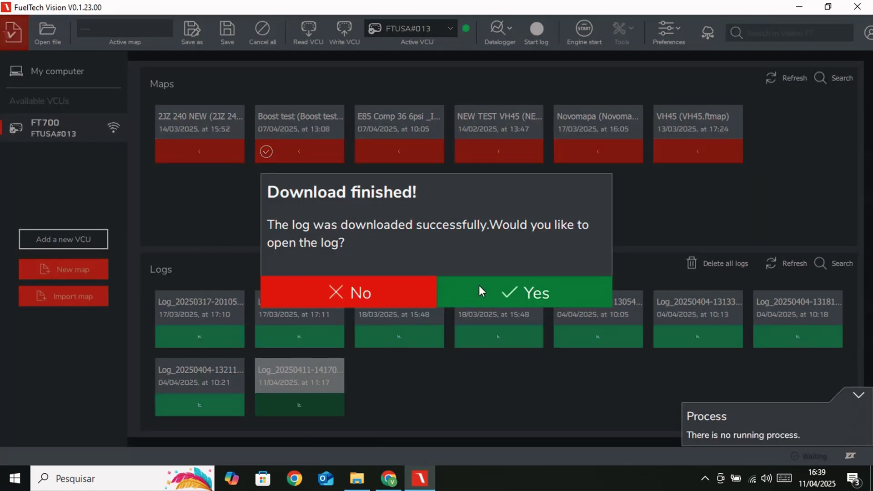
pyautogui.click(479, 285)
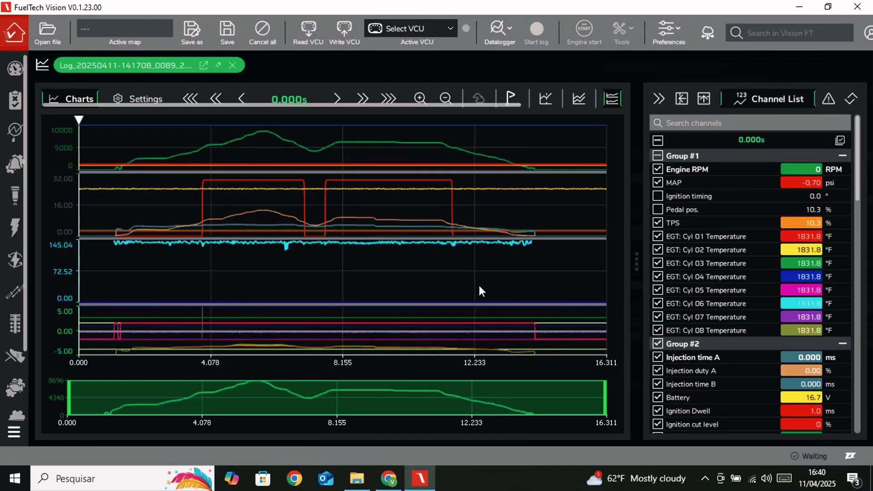
# - Place the time marker at 10.083 s and clear every channel from the chart
pyautogui.click(280, 224)
pyautogui.click(405, 219)
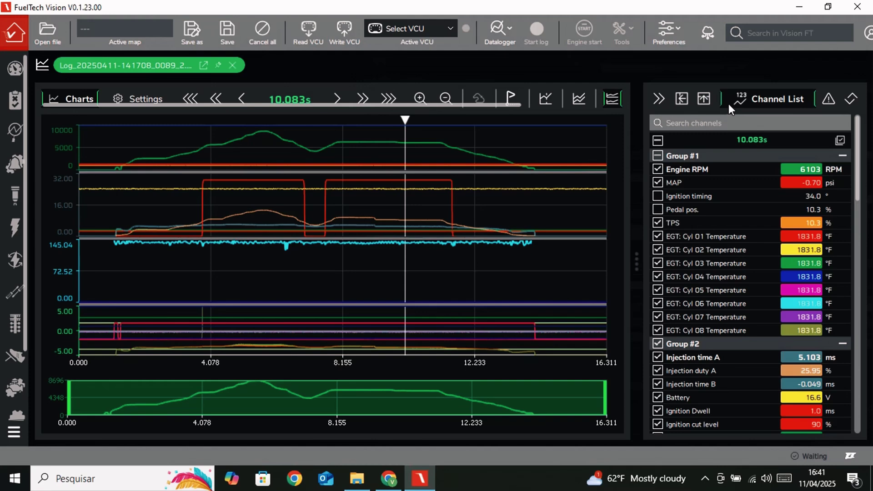
pyautogui.click(657, 142)
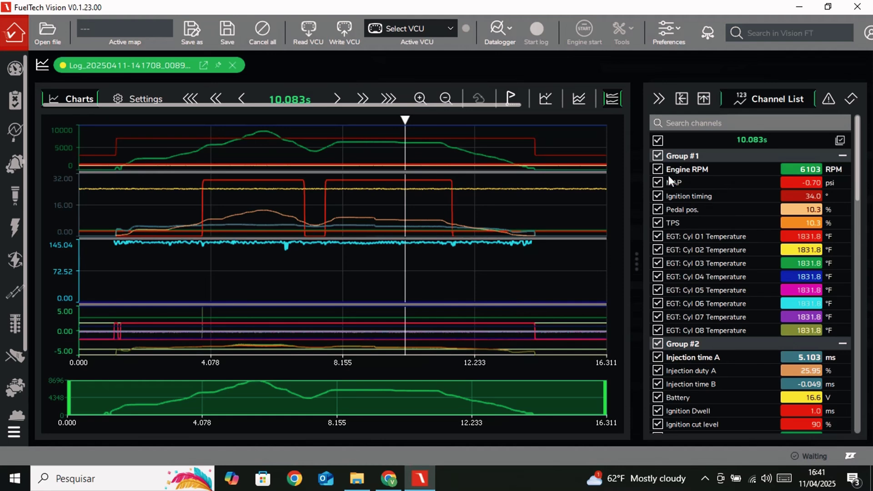
pyautogui.click(658, 140)
pyautogui.click(658, 140)
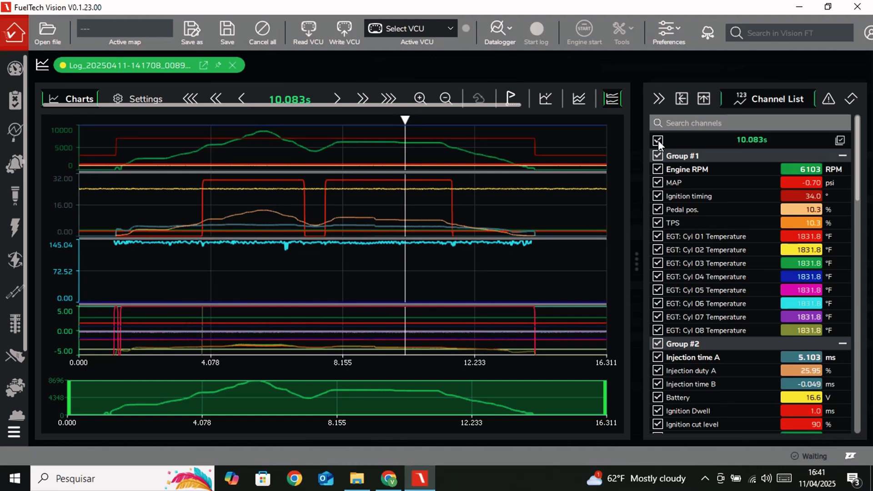
pyautogui.click(658, 140)
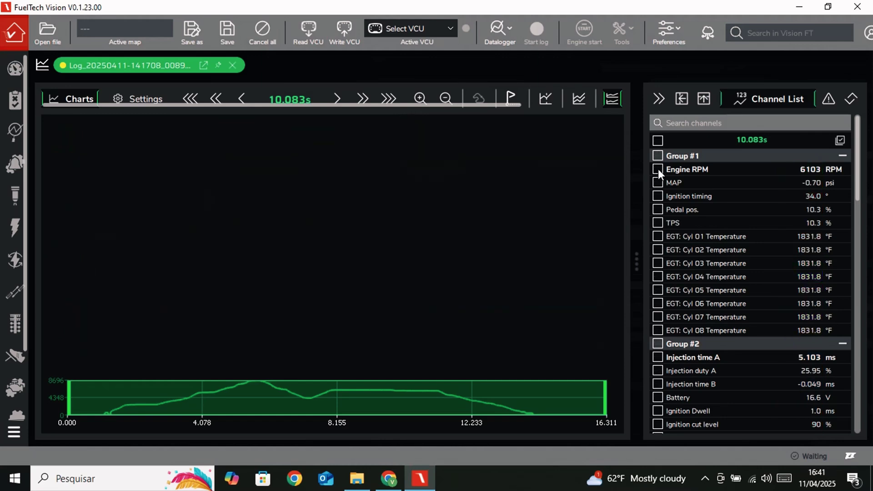
# - Plot Engine RPM, MAP and EGT: Cyl 01 Temperature in the chart
pyautogui.click(658, 169)
pyautogui.click(658, 182)
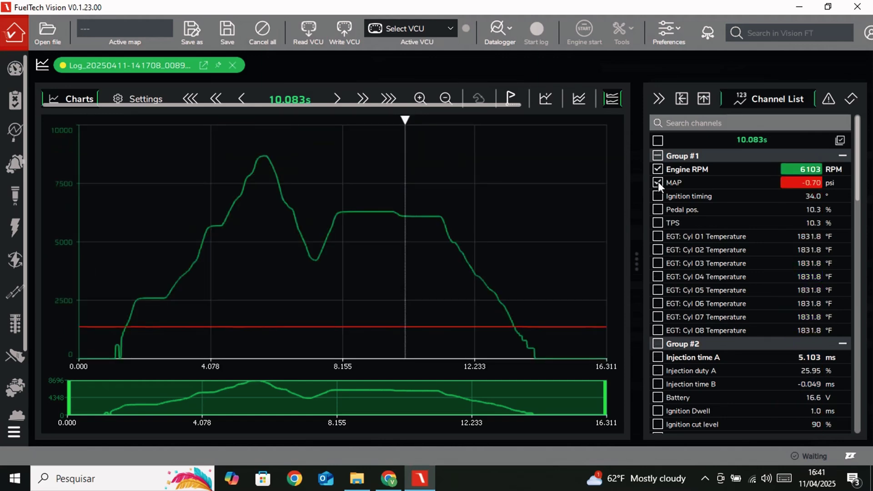
pyautogui.click(658, 237)
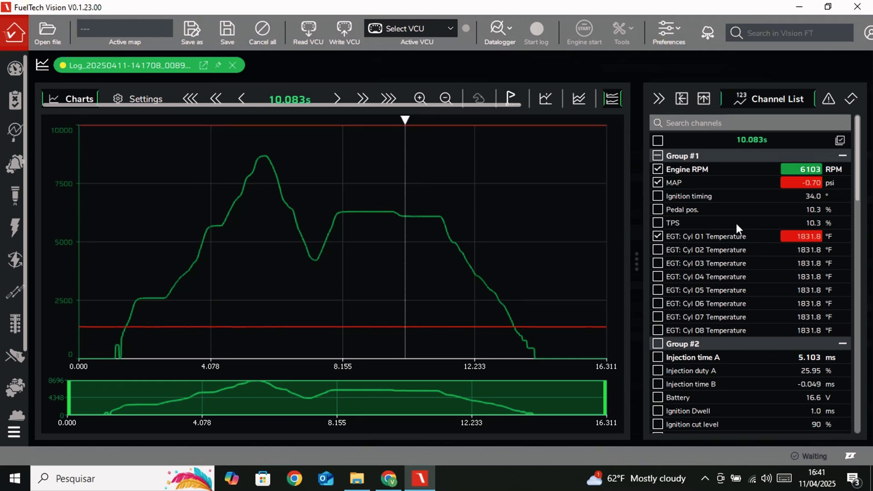
# - Tick Transmission Pressure in the Channel List and cycle its trace colour to magenta
pyautogui.moveTo(855, 178); pyautogui.dragTo(860, 406)
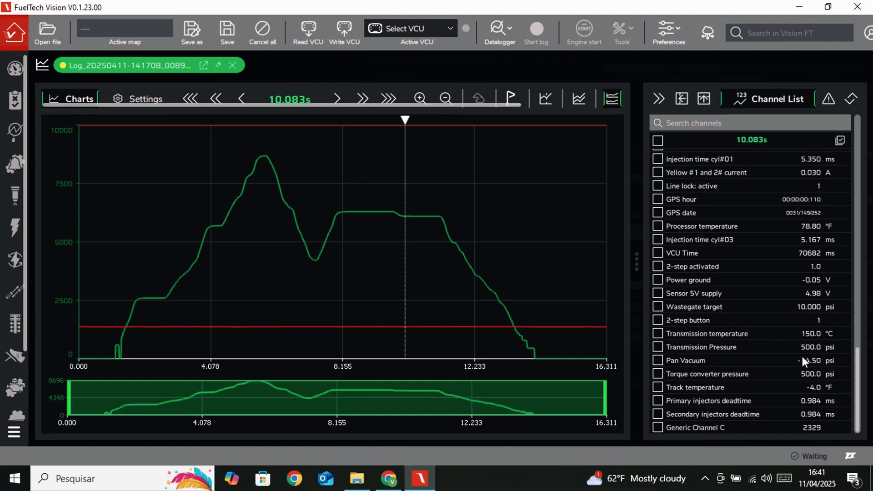
pyautogui.click(658, 347)
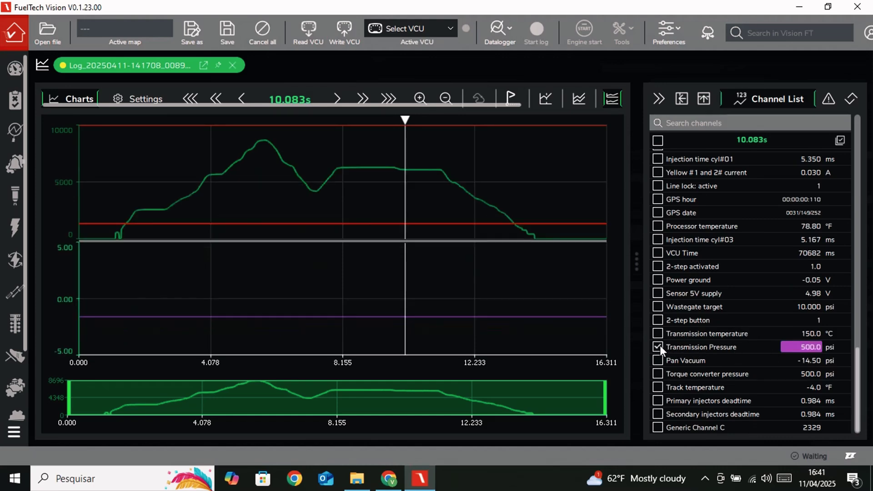
pyautogui.click(803, 346)
pyautogui.click(788, 345)
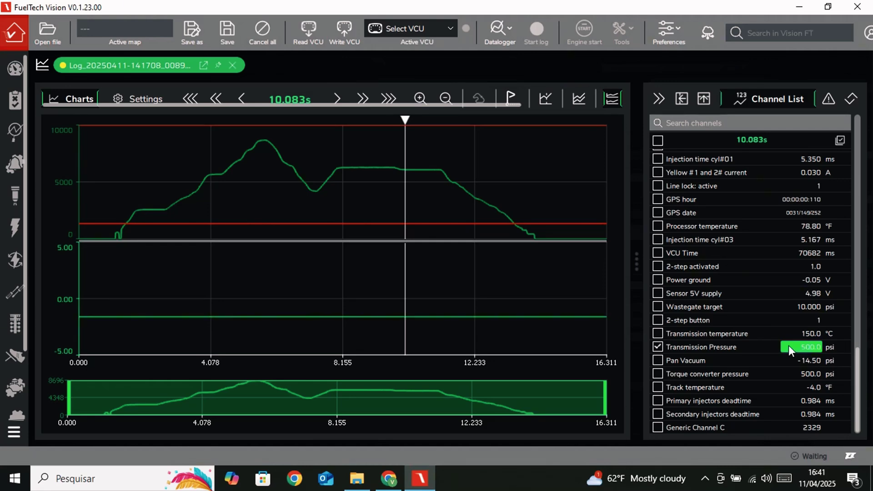
pyautogui.click(789, 345)
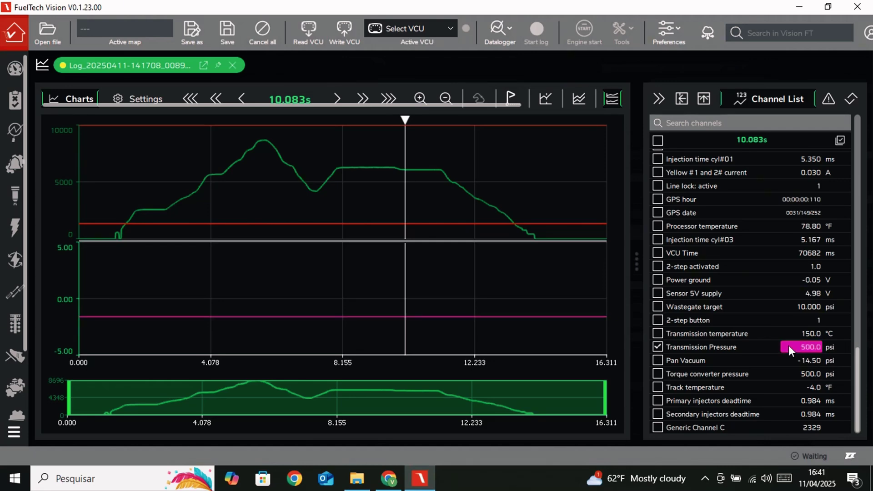
# - Fix the Transmission Pressure scale at 0.0–500.0 psi and drag the time marker to 12.060 s
pyautogui.doubleClick(736, 347)
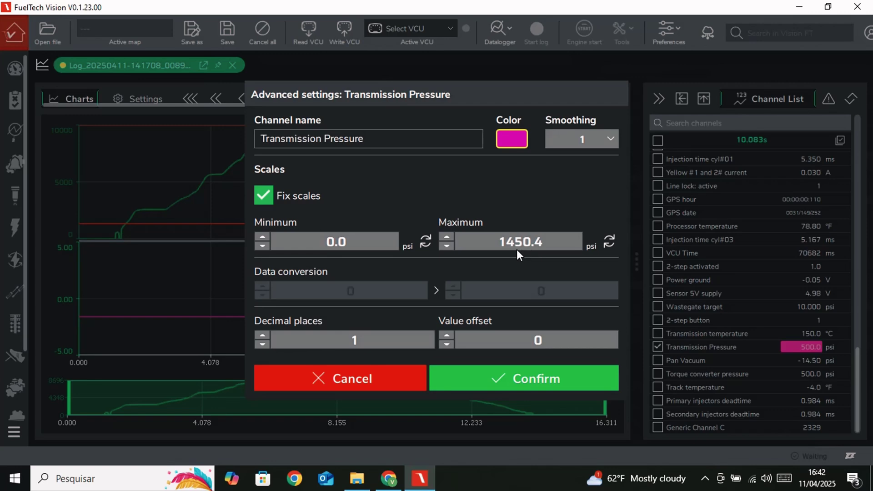
pyautogui.click(609, 242)
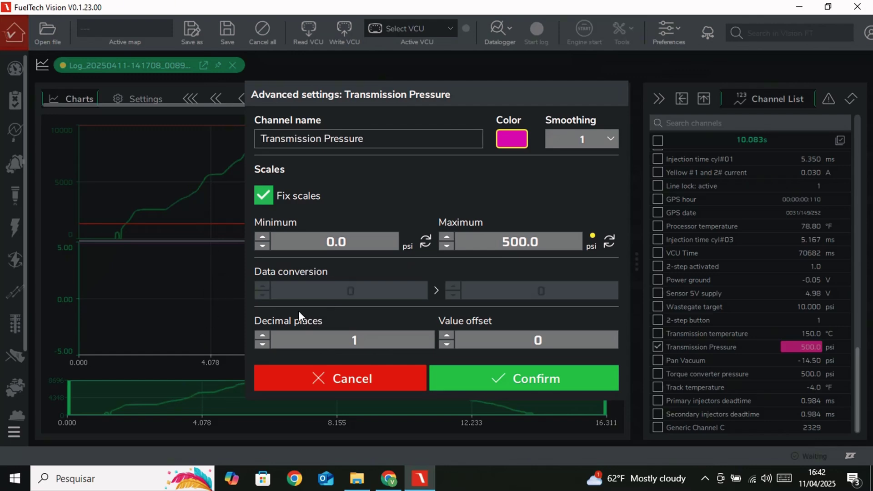
pyautogui.click(460, 377)
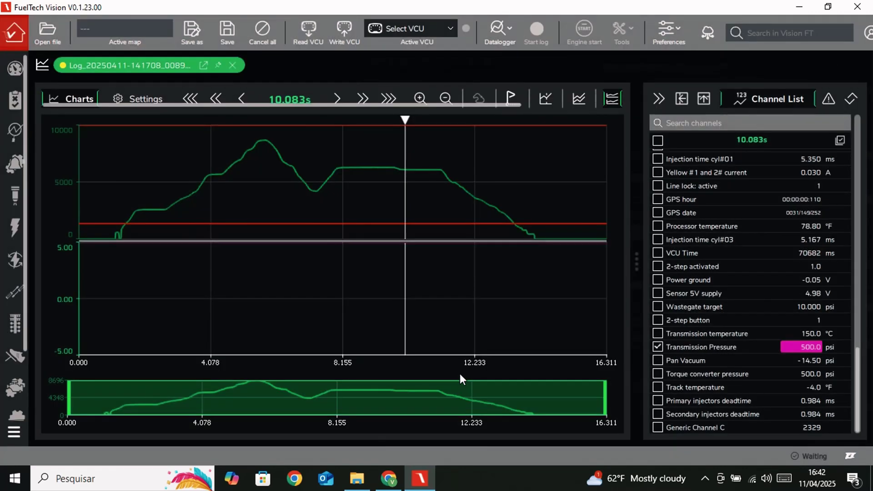
pyautogui.moveTo(459, 294); pyautogui.dragTo(469, 299)
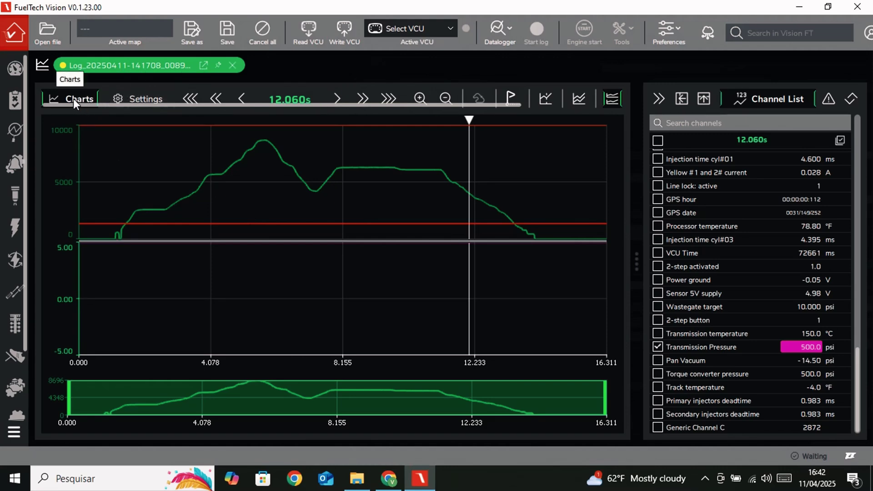
# - In the channel settings table, toggle MAP off and back on, then reassign Ignition timing's group
pyautogui.click(131, 101)
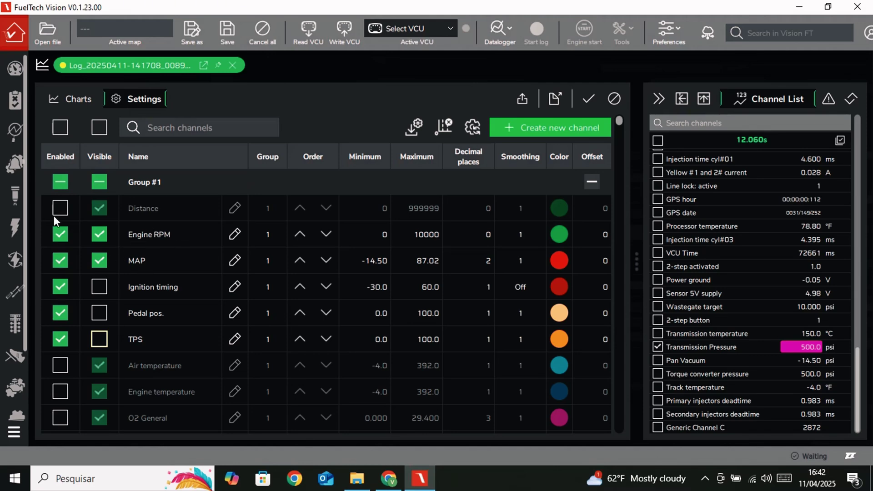
pyautogui.click(61, 260)
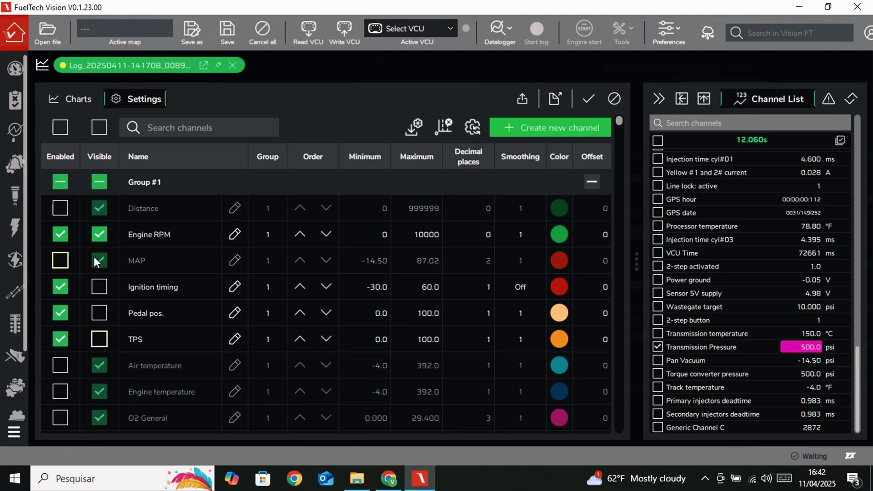
pyautogui.click(60, 260)
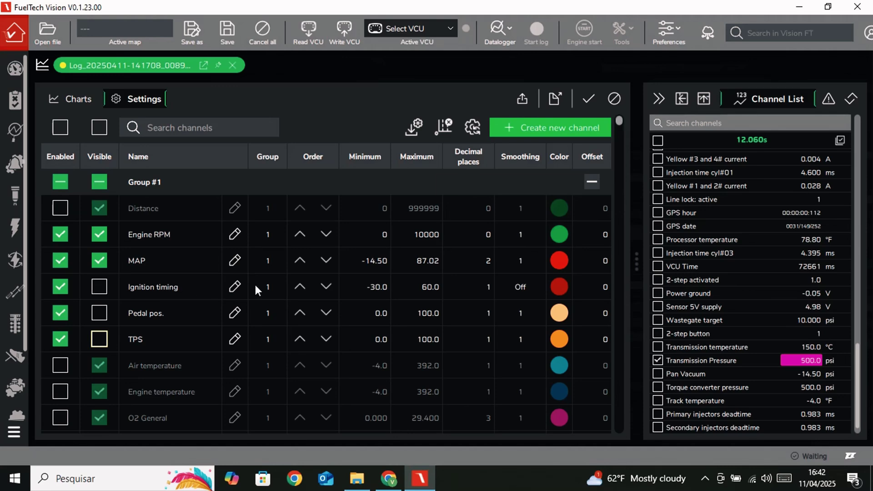
pyautogui.click(266, 286)
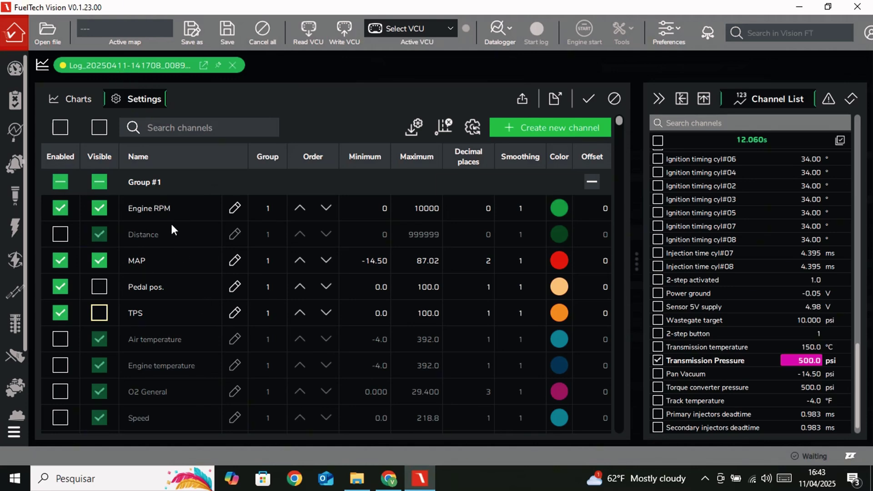
# - Return to the charts and step the cursor forward five 1 ms, one 10 ms and three 100 ms steps
pyautogui.click(73, 95)
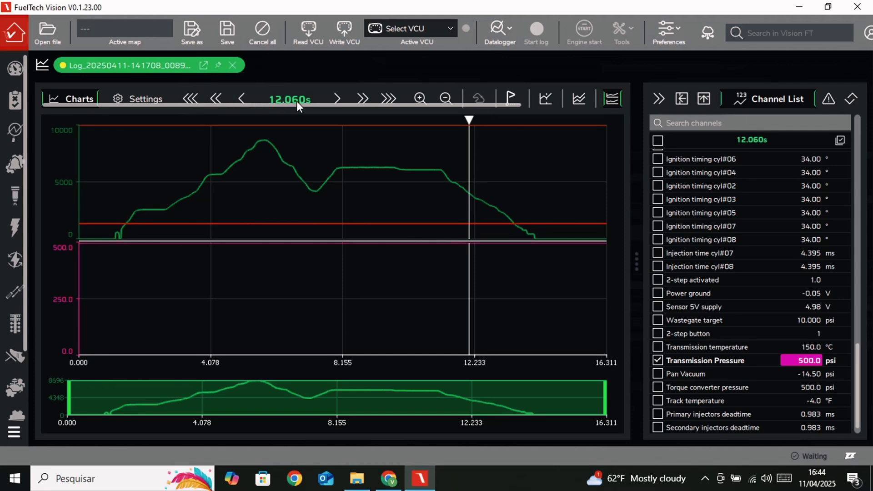
pyautogui.click(342, 98)
pyautogui.click(342, 98)
pyautogui.click(342, 97)
pyautogui.click(341, 98)
pyautogui.click(342, 97)
pyautogui.click(341, 98)
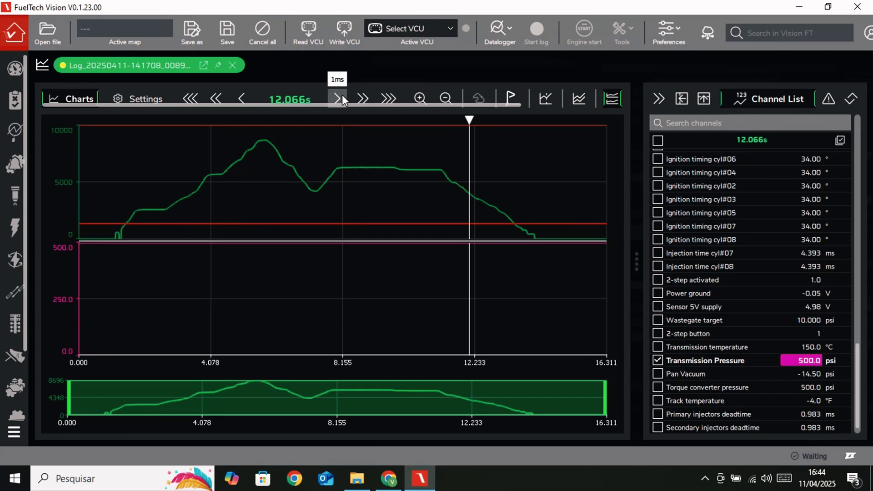
pyautogui.click(342, 97)
pyautogui.click(342, 96)
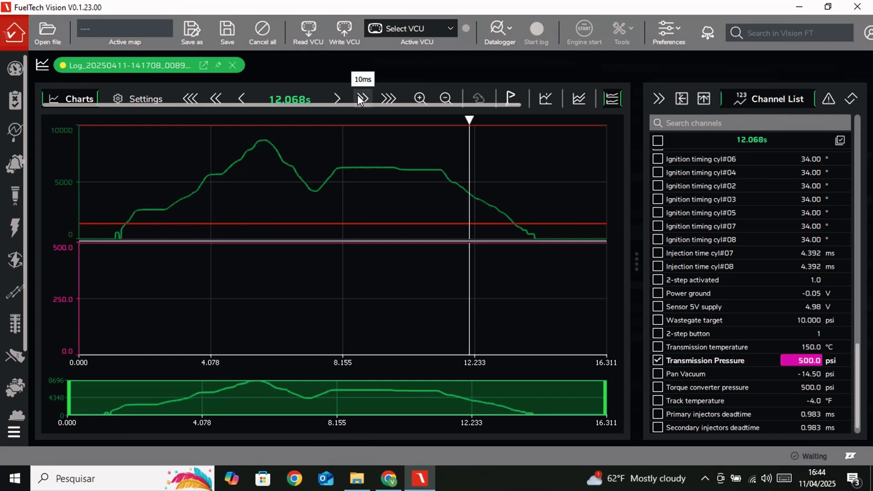
pyautogui.click(361, 98)
pyautogui.click(361, 97)
pyautogui.click(383, 99)
pyautogui.click(384, 100)
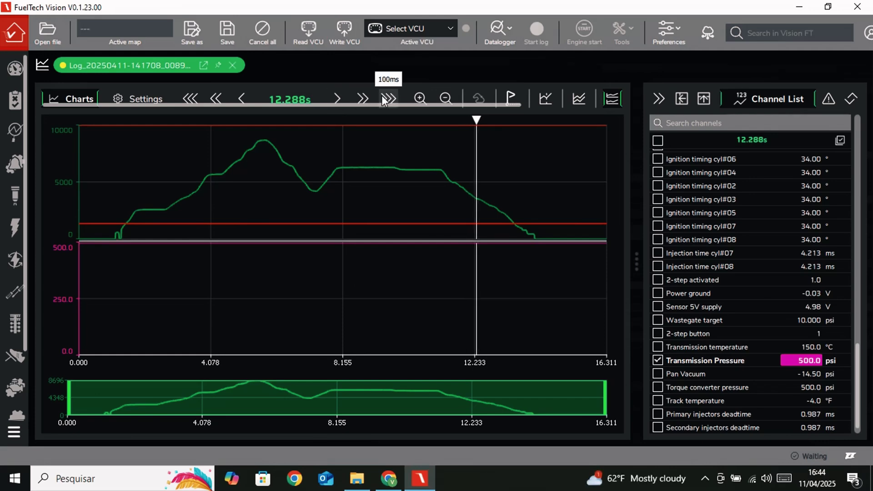
pyautogui.click(383, 99)
pyautogui.click(384, 99)
pyautogui.click(383, 99)
pyautogui.click(383, 99)
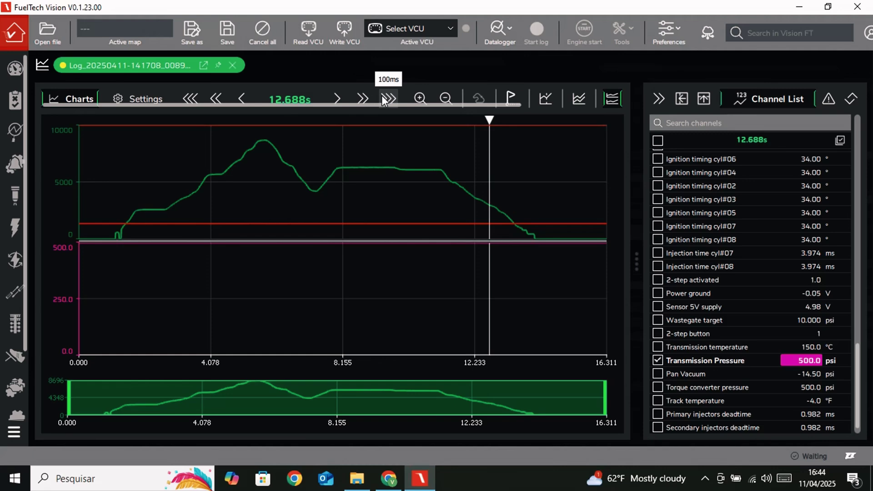
# - Step back three 1 ms steps, then place the time cursor on the graph at 12.396 s
pyautogui.click(244, 97)
pyautogui.click(244, 97)
pyautogui.click(244, 97)
pyautogui.click(244, 97)
pyautogui.click(244, 97)
pyautogui.click(244, 98)
pyautogui.click(244, 98)
pyautogui.click(244, 97)
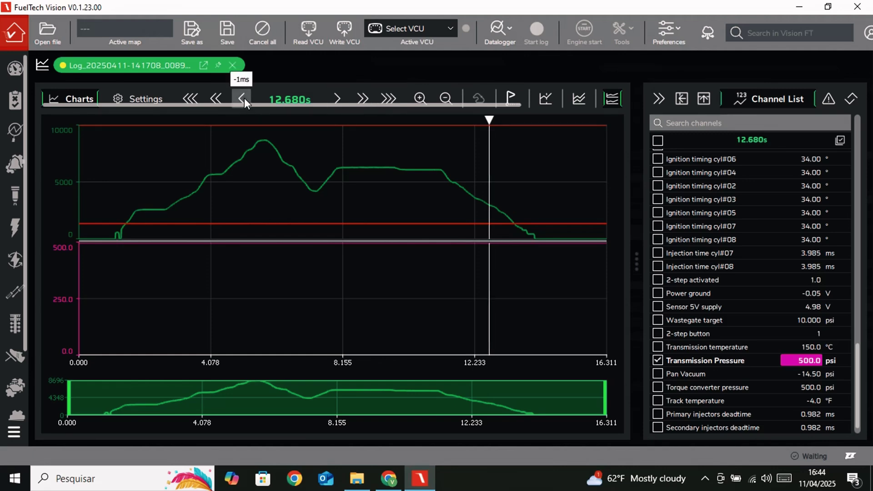
pyautogui.click(380, 171)
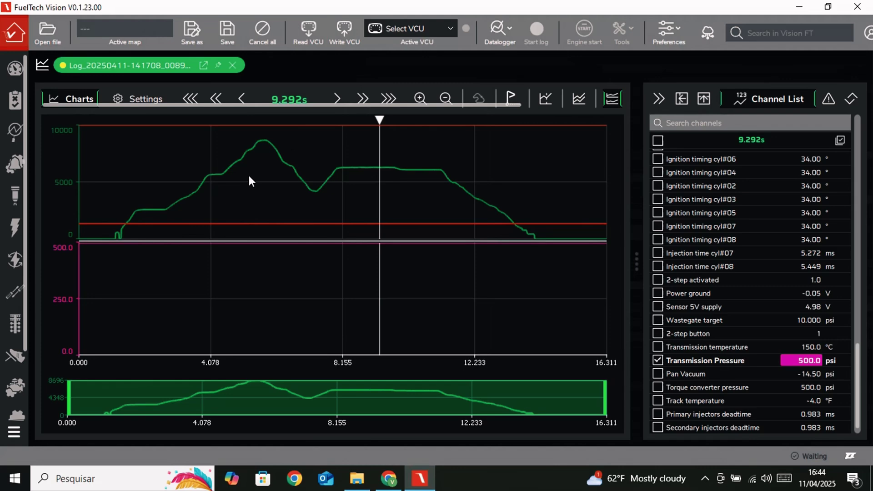
pyautogui.click(248, 176)
pyautogui.click(203, 180)
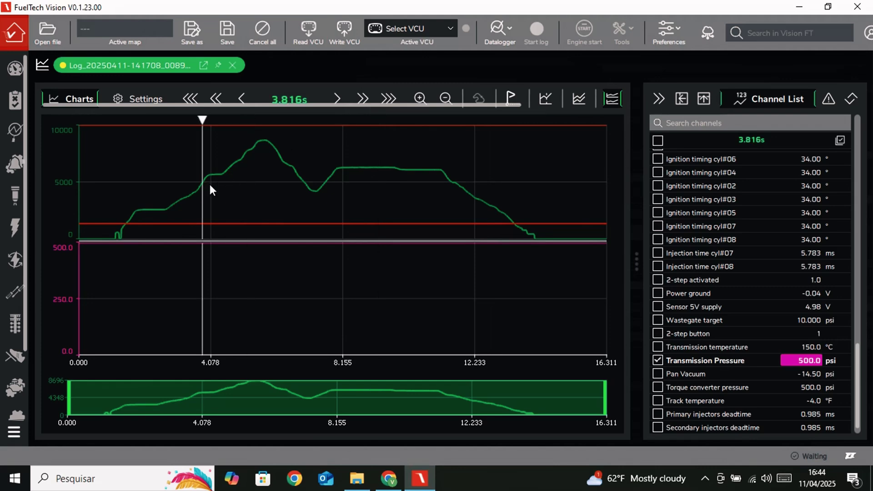
pyautogui.click(410, 227)
pyautogui.click(481, 226)
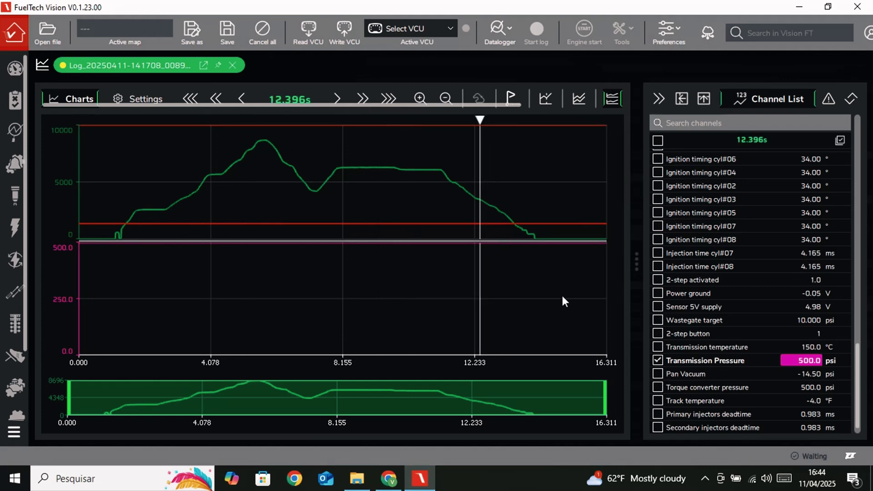
# - Narrow the charted time window to about 0.503–14.415 s
pyautogui.moveTo(606, 397); pyautogui.dragTo(529, 400)
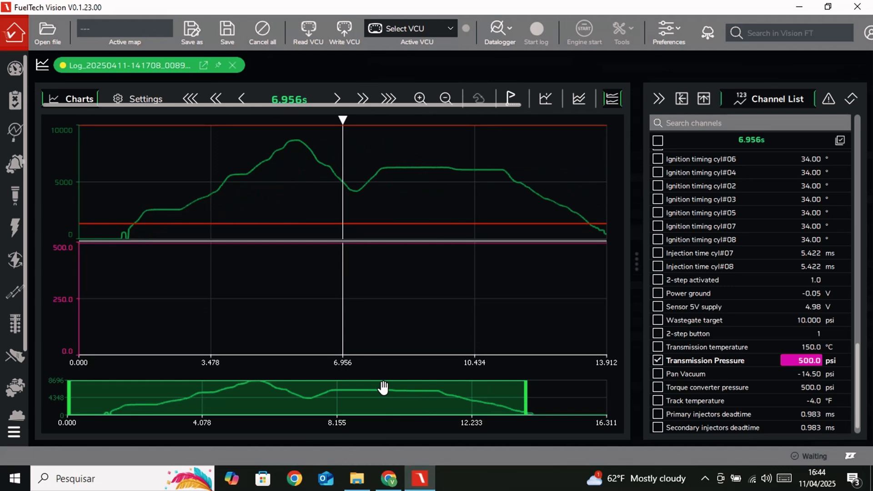
pyautogui.moveTo(370, 395); pyautogui.dragTo(386, 393)
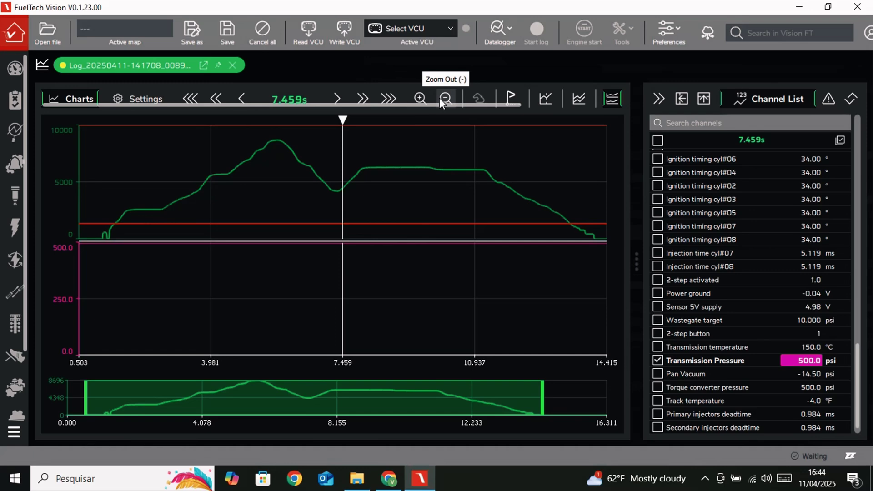
pyautogui.moveTo(445, 105); pyautogui.dragTo(558, 107)
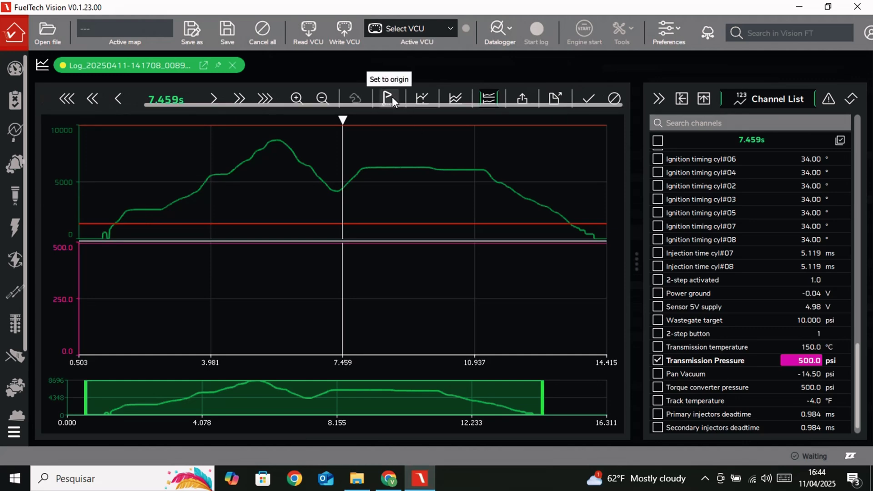
# - Move the time cursor to 9.305 s, where Transmission Pressure reads 500.0 psi
pyautogui.click(388, 194)
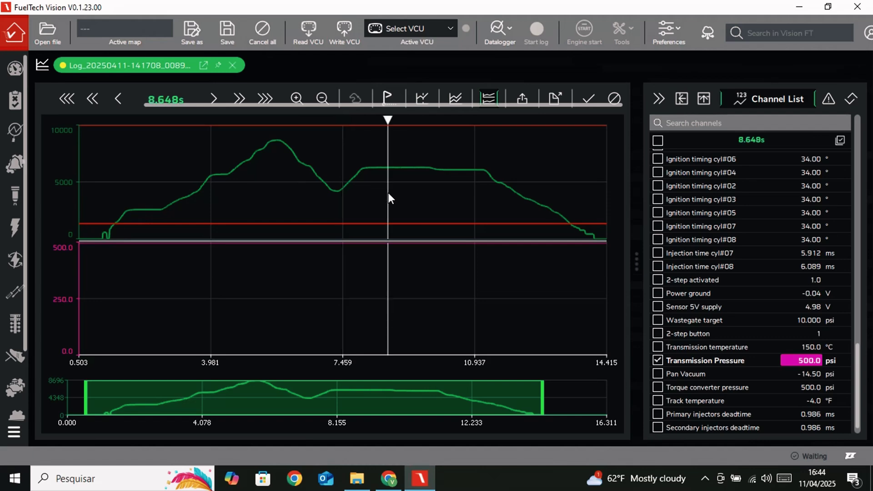
pyautogui.click(274, 181)
pyautogui.click(414, 182)
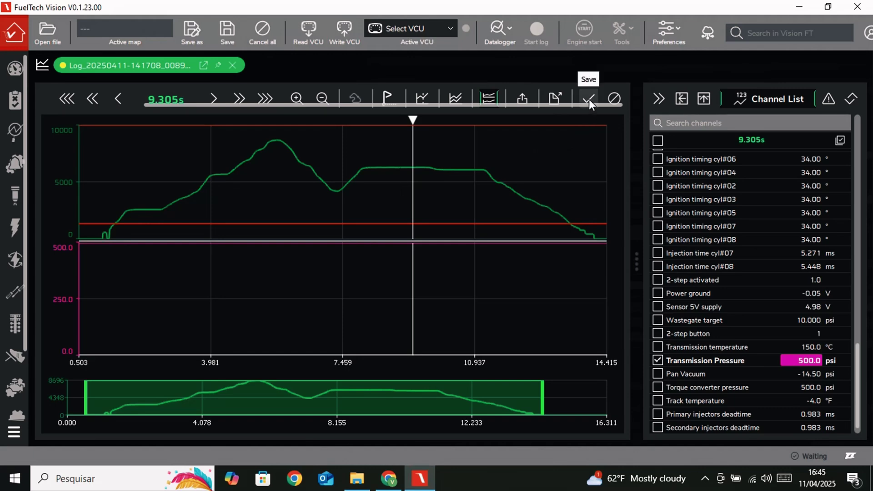
# - Cancel the chart edits to restore the full 0–16.311 s log, then scroll the Channel List
pyautogui.click(614, 97)
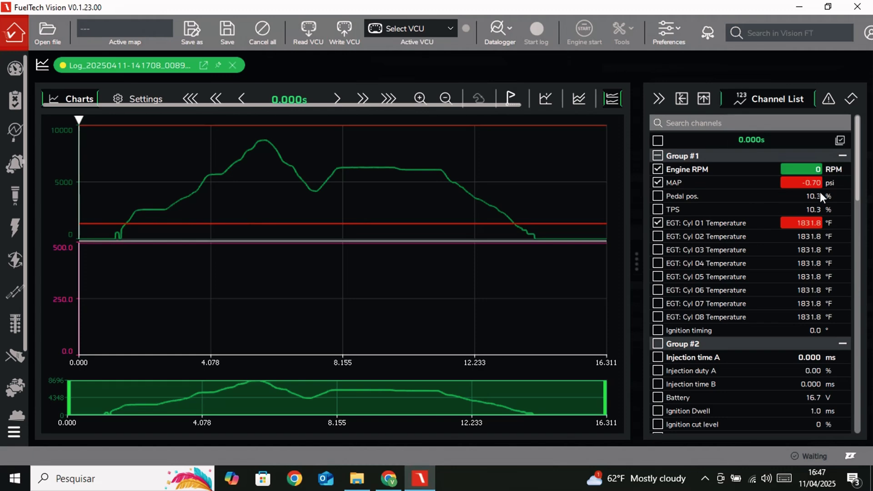
pyautogui.moveTo(857, 174); pyautogui.dragTo(861, 155)
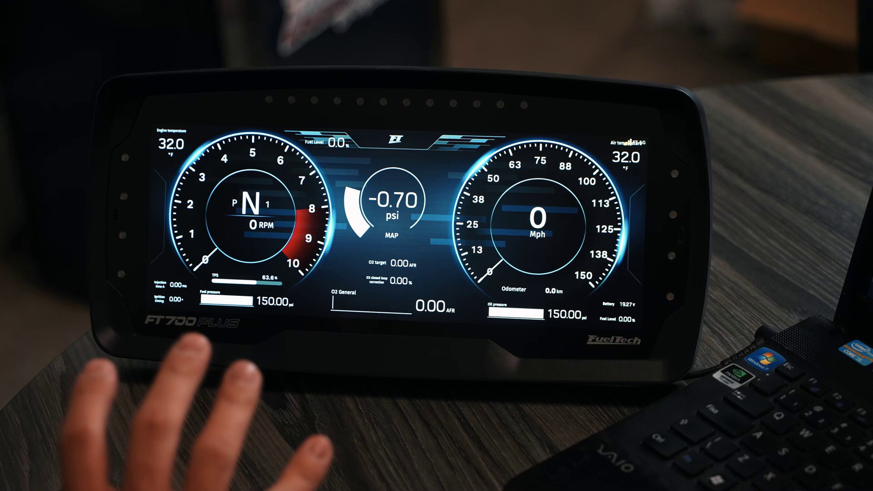